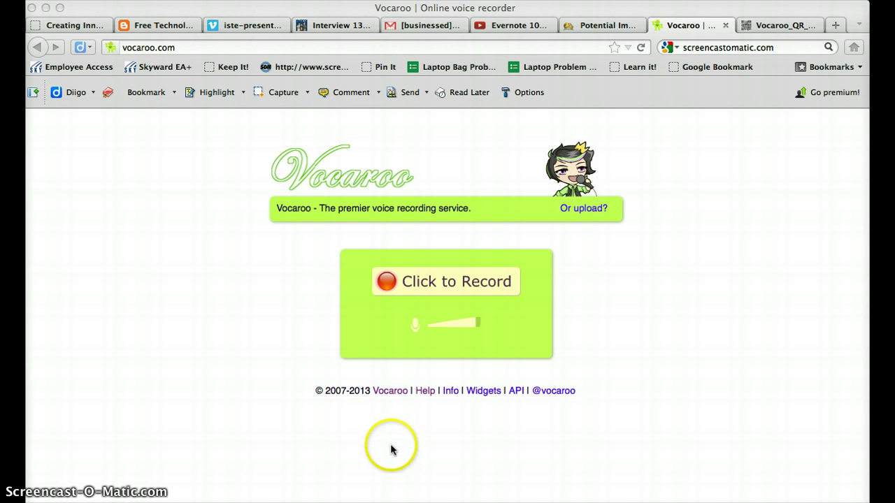
# - Record a short voice message on Vocaroo, allowing the site microphone access, and stop the recording
pyautogui.click(386, 283)
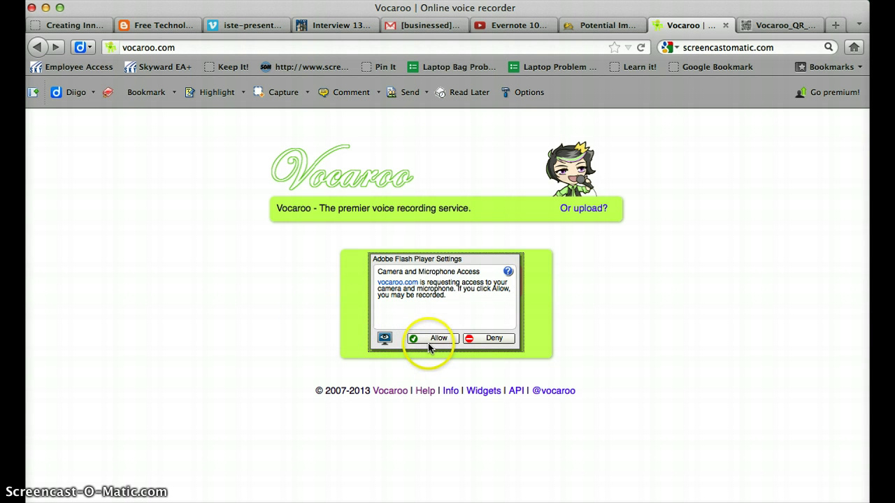
pyautogui.click(432, 340)
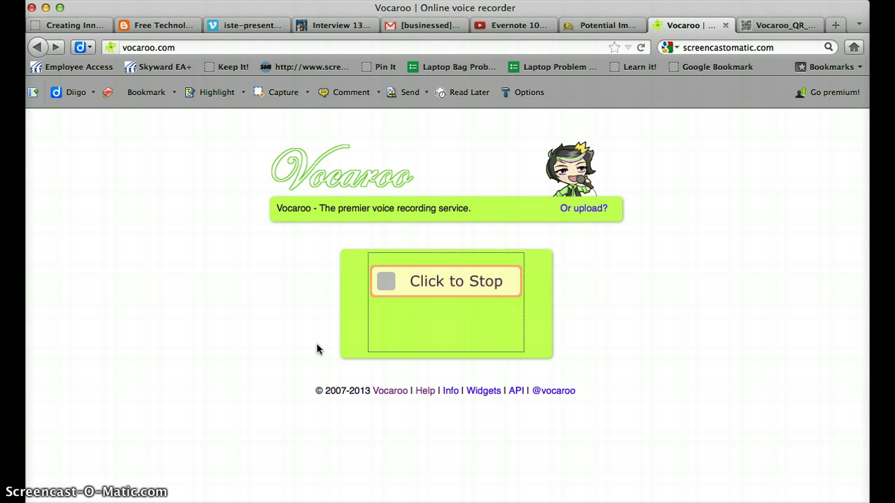
pyautogui.click(413, 319)
pyautogui.click(429, 283)
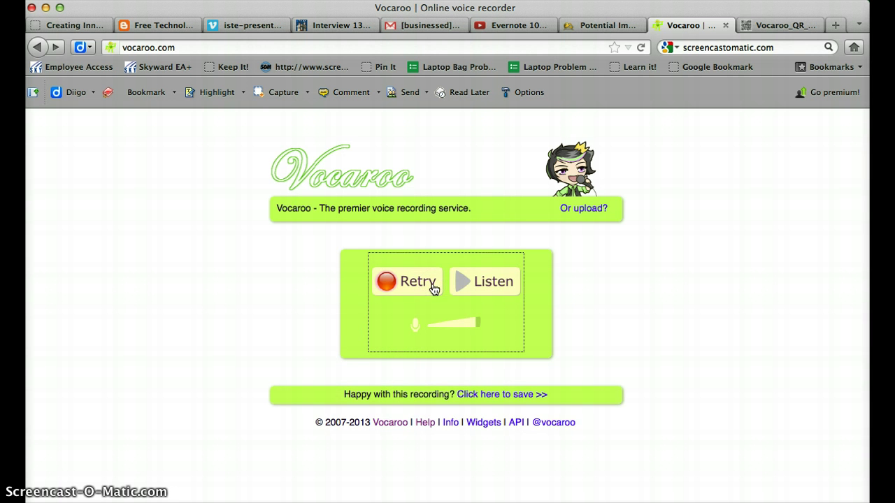
# - Play back the voice recording briefly, stop playback, and save the recording
pyautogui.click(466, 286)
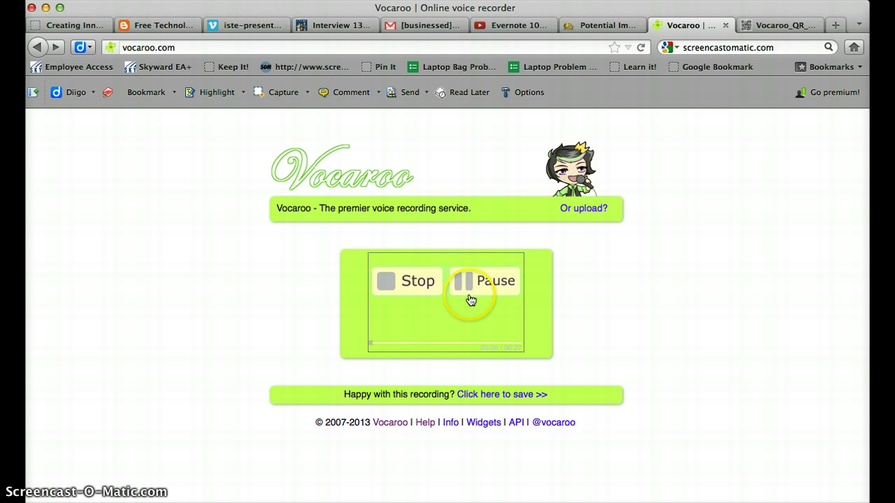
pyautogui.click(470, 301)
pyautogui.click(424, 292)
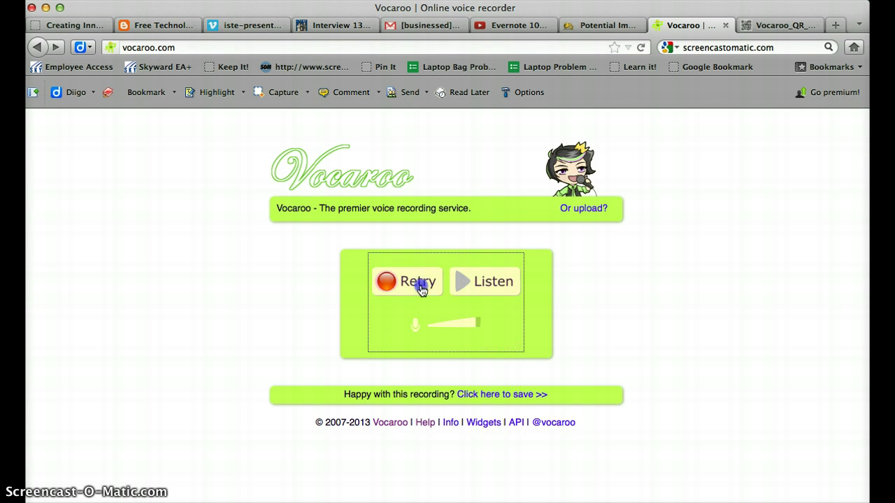
pyautogui.moveTo(427, 322)
pyautogui.mouseDown()
pyautogui.moveTo(474, 357)
pyautogui.moveTo(455, 417)
pyautogui.moveTo(439, 414)
pyautogui.mouseUp()
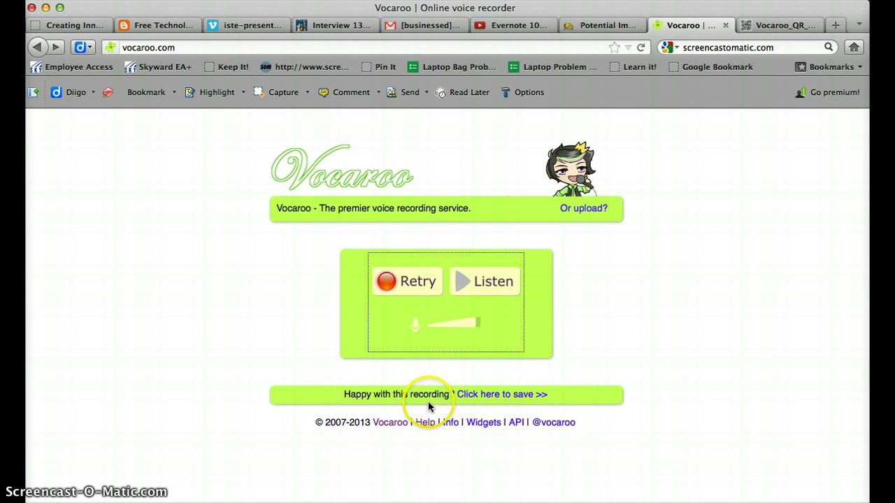
pyautogui.click(495, 396)
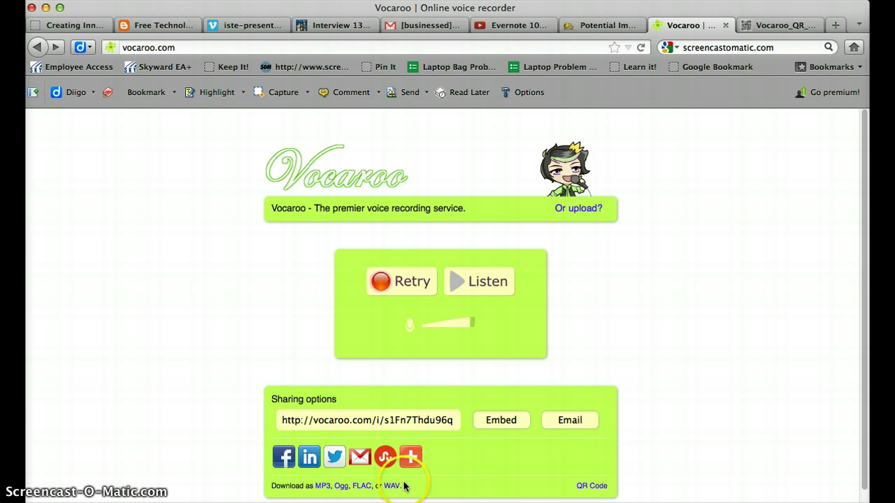
pyautogui.click(323, 487)
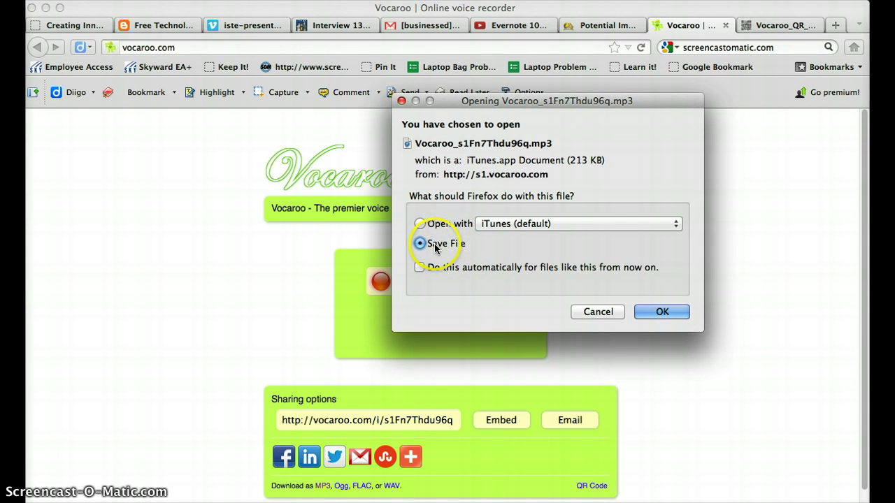
pyautogui.click(607, 316)
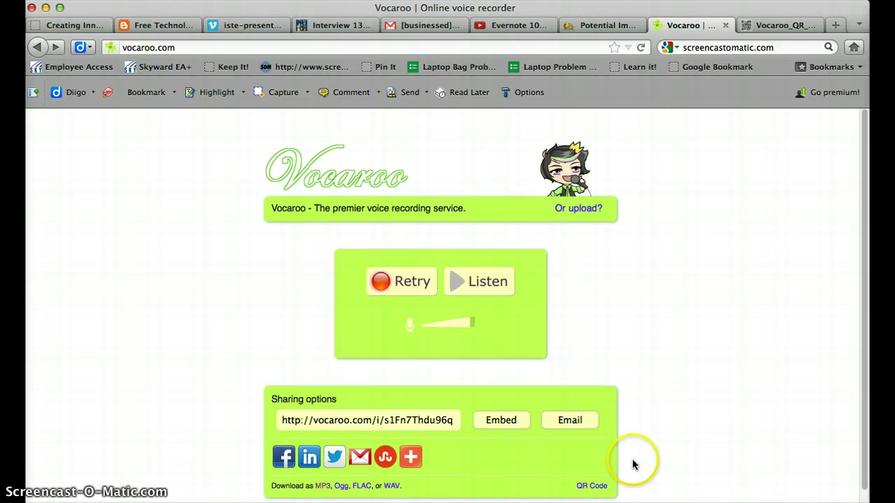
pyautogui.click(322, 486)
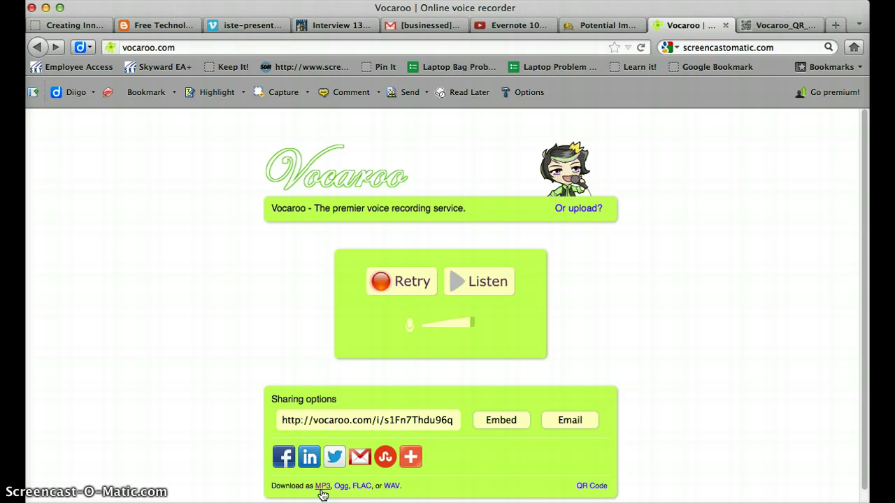
# - Copy the saved recording's full share link from the sharing options
pyautogui.click(290, 426)
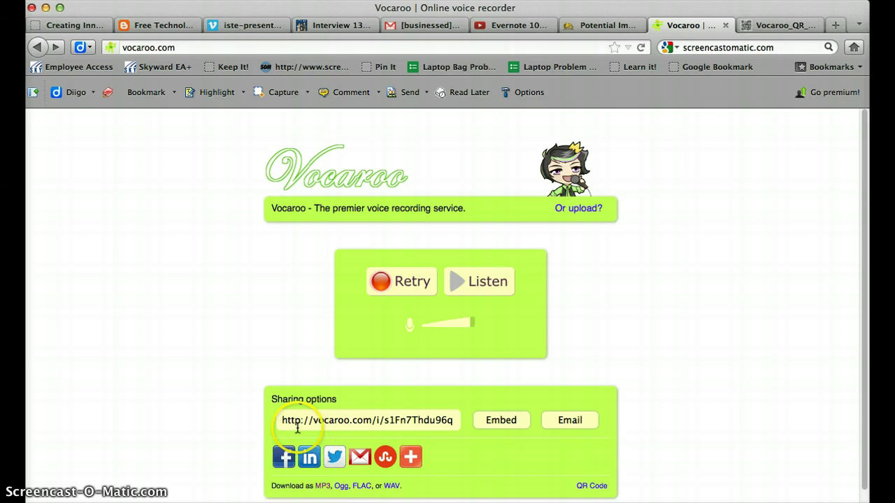
pyautogui.moveTo(285, 432); pyautogui.dragTo(476, 425)
pyautogui.press('super+c')
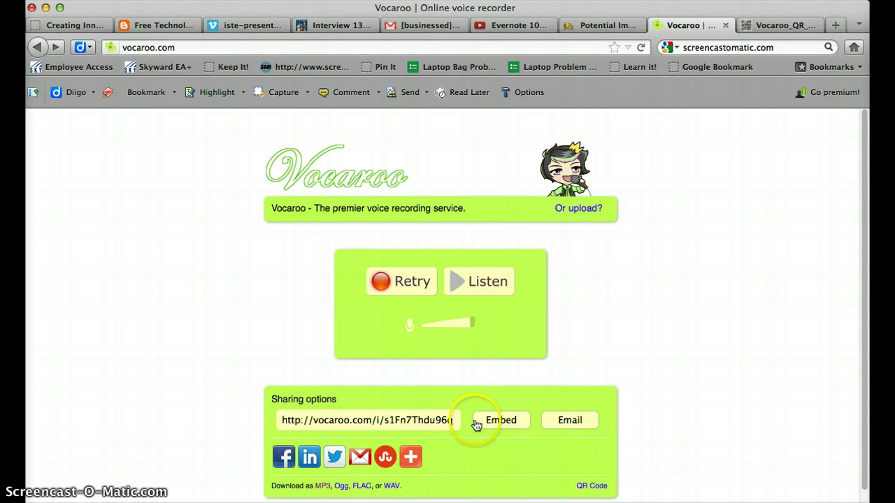
# - Open the saved recording's QR code and copy its image to the clipboard
pyautogui.click(591, 486)
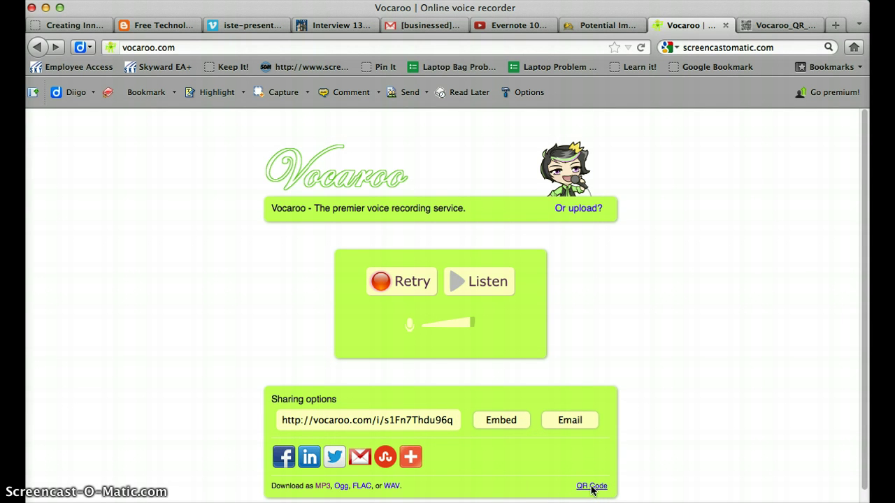
pyautogui.click(591, 487)
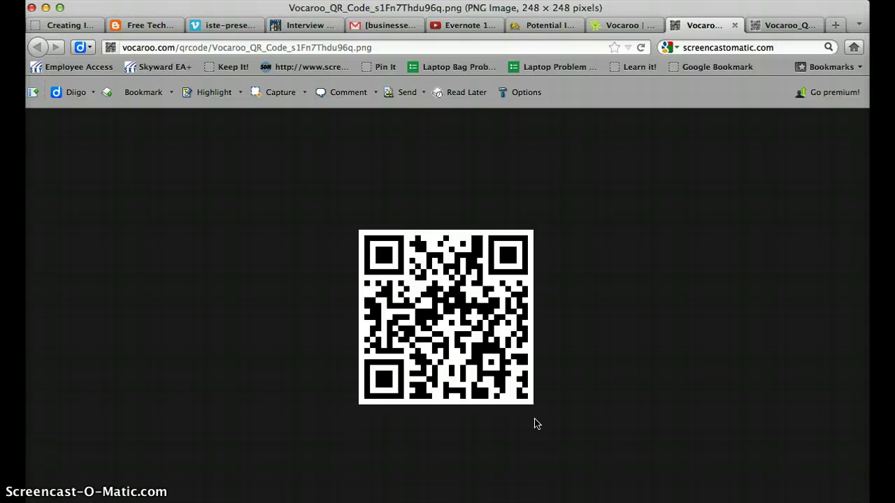
pyautogui.click(531, 418)
pyautogui.click(455, 349)
pyautogui.rightClick(454, 329)
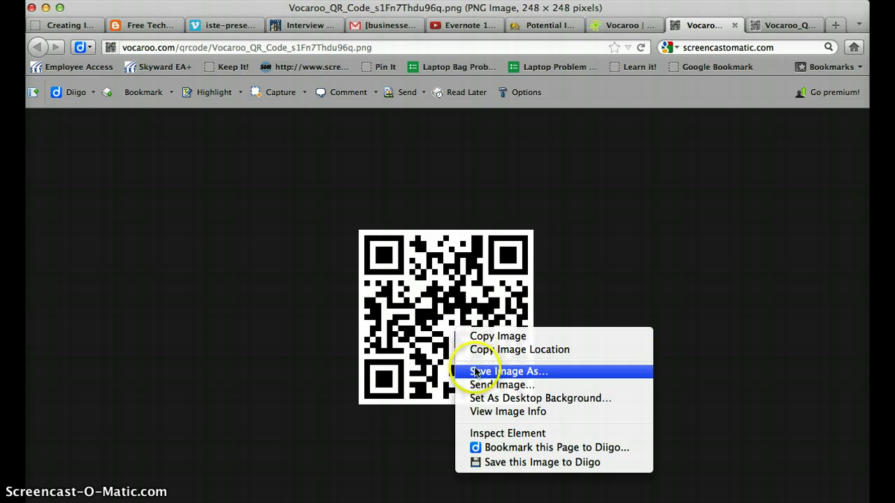
pyautogui.click(482, 339)
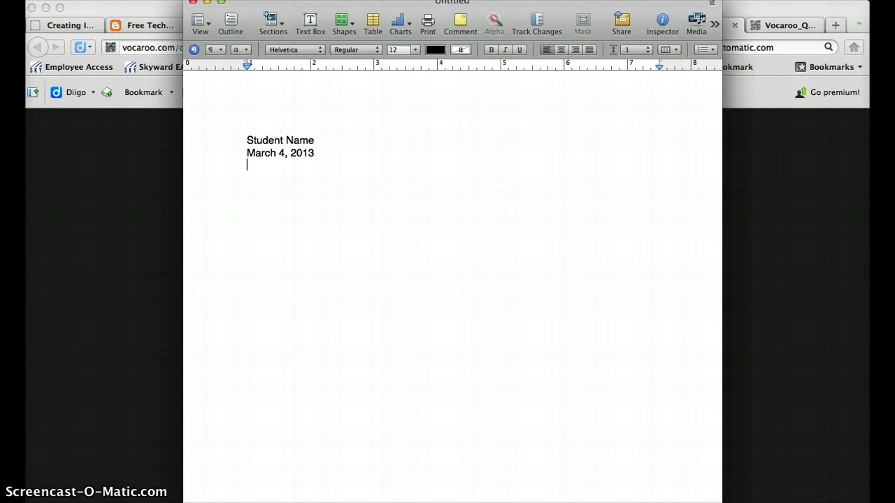
# - Switch to the open Pages document and paste the QR code image on the line below the date
pyautogui.click(419, 390)
pyautogui.rightClick(278, 166)
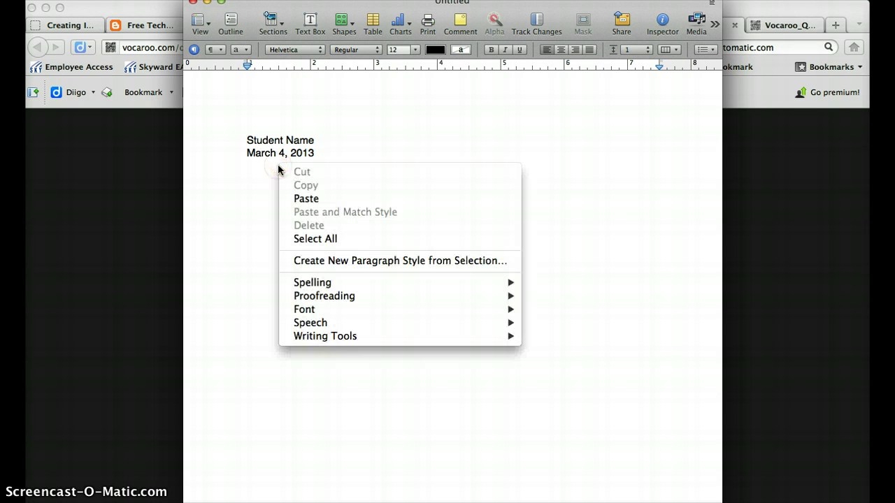
pyautogui.click(297, 200)
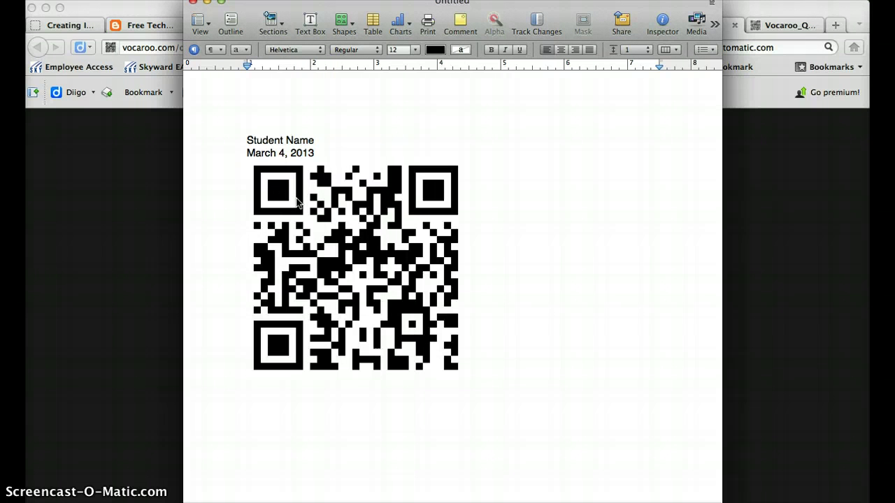
# - Shrink the pasted QR code proportionally to about 3 inches wide and deselect it
pyautogui.click(295, 186)
pyautogui.click(331, 242)
pyautogui.click(359, 290)
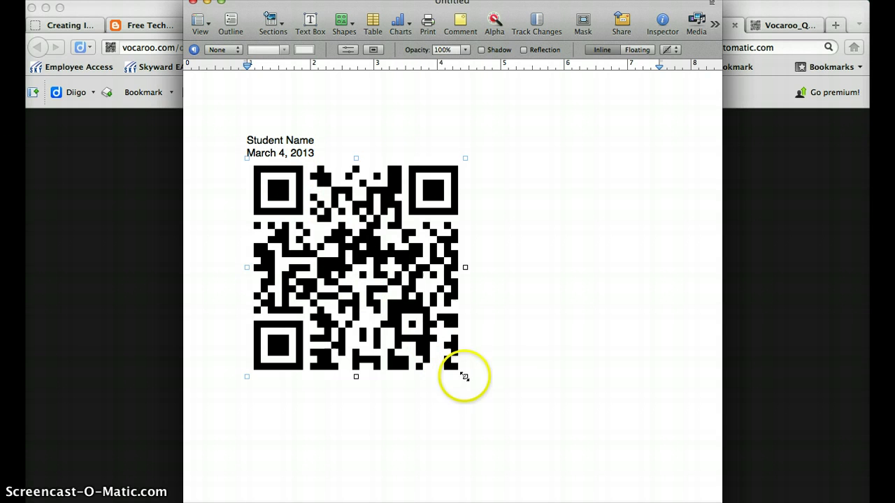
pyautogui.moveTo(464, 377); pyautogui.dragTo(438, 348)
pyautogui.click(459, 343)
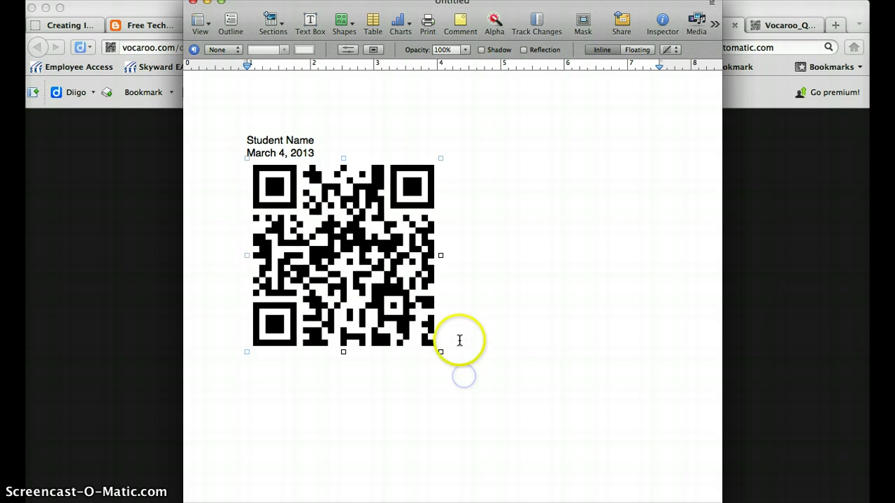
pyautogui.press('Return')
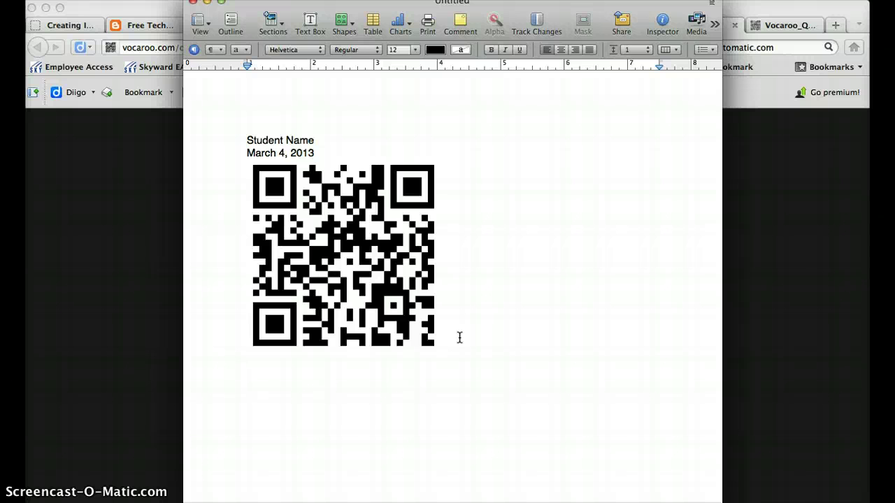
pyautogui.press('Return')
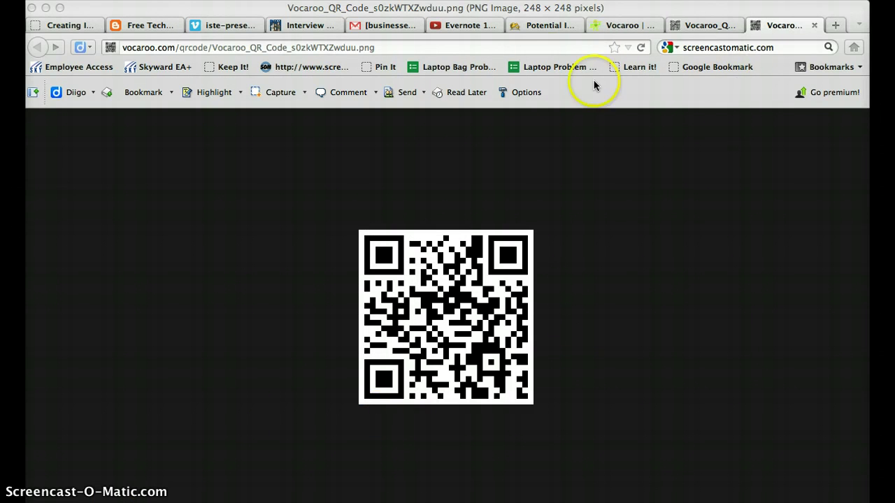
pyautogui.click(478, 49)
pyautogui.press('super+v')
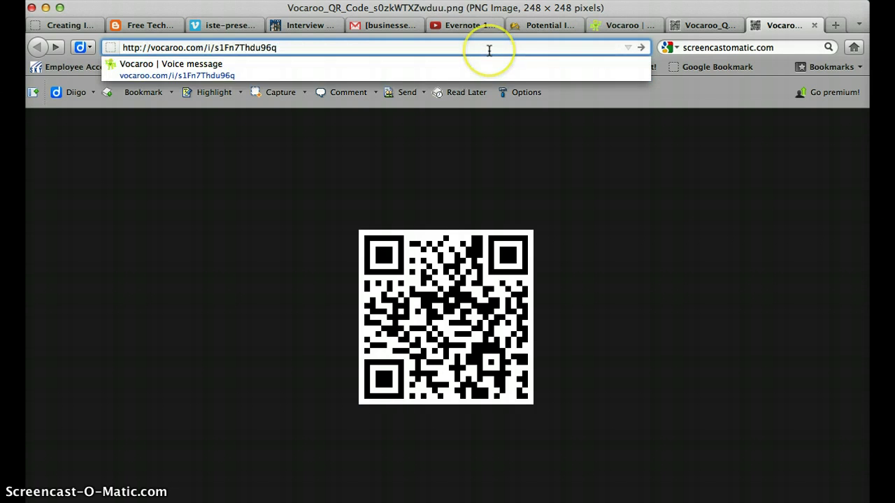
pyautogui.press('Return')
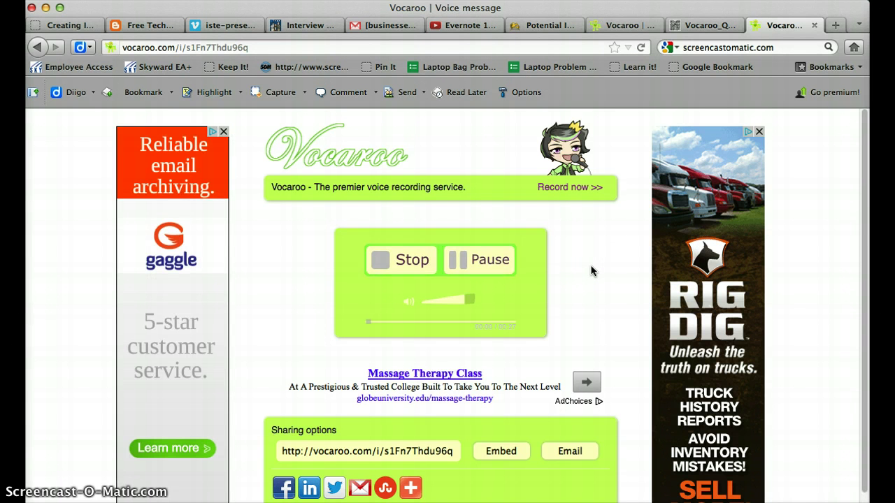
pyautogui.click(464, 264)
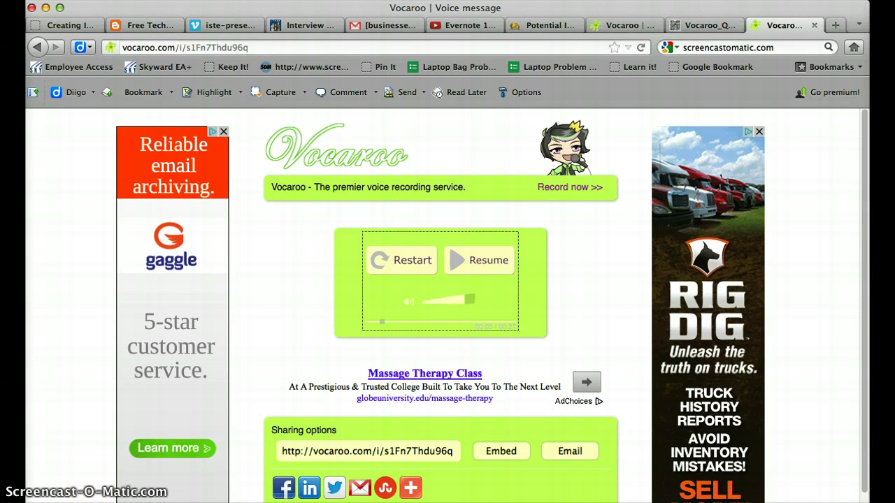
pyautogui.click(99, 498)
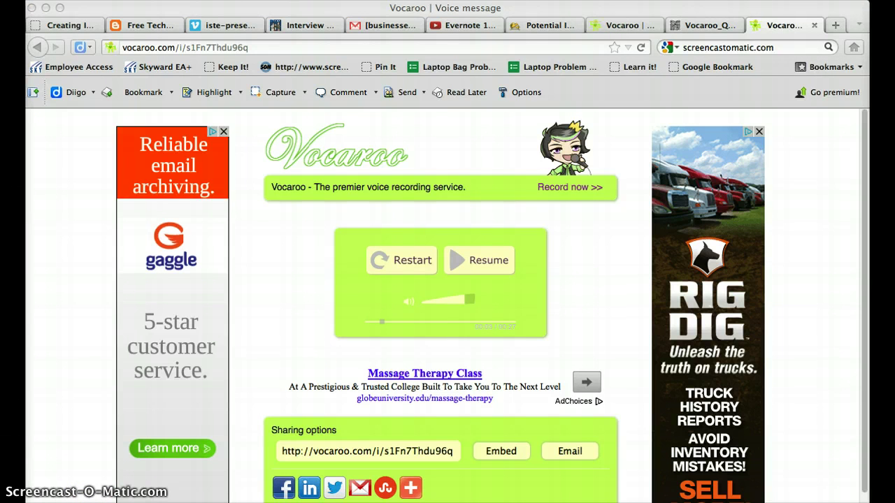